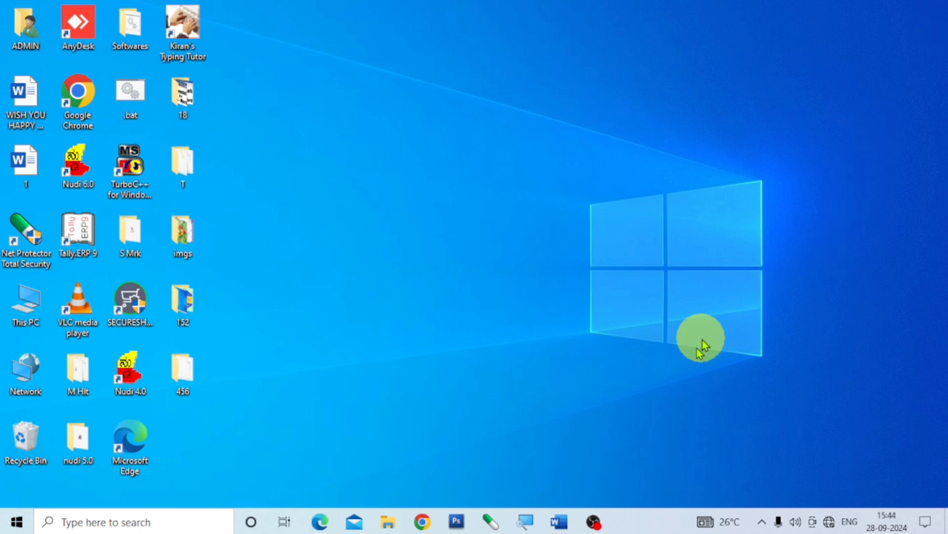
Step: Switch to Word and start inserting a Microsoft Office Signature Line in the blank document
{"action": "left_click", "coordinate": [557, 524]}
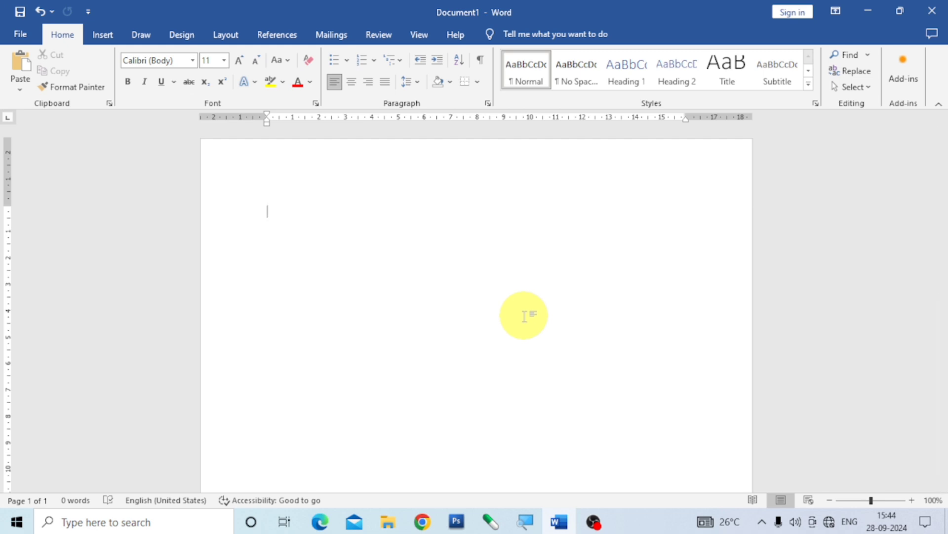
{"action": "left_click", "coordinate": [101, 38]}
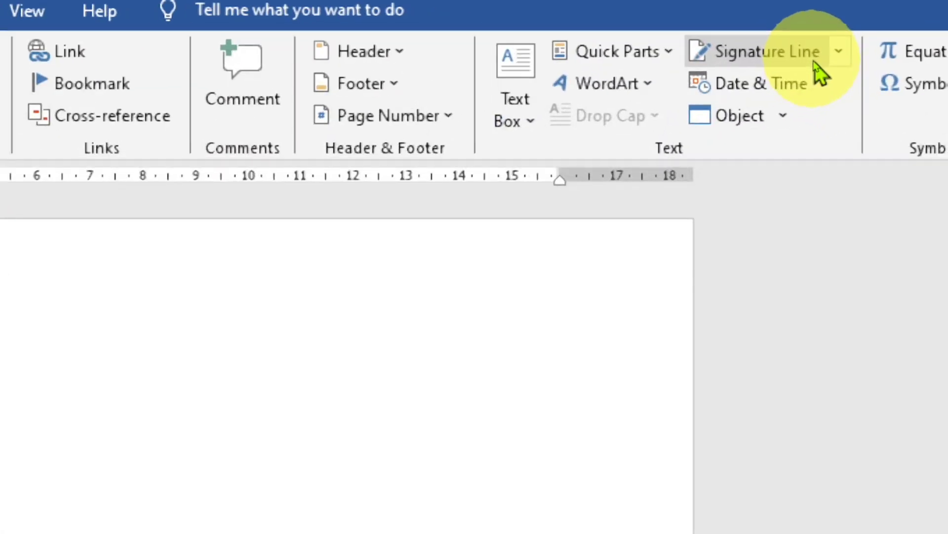
{"action": "left_click", "coordinate": [840, 52]}
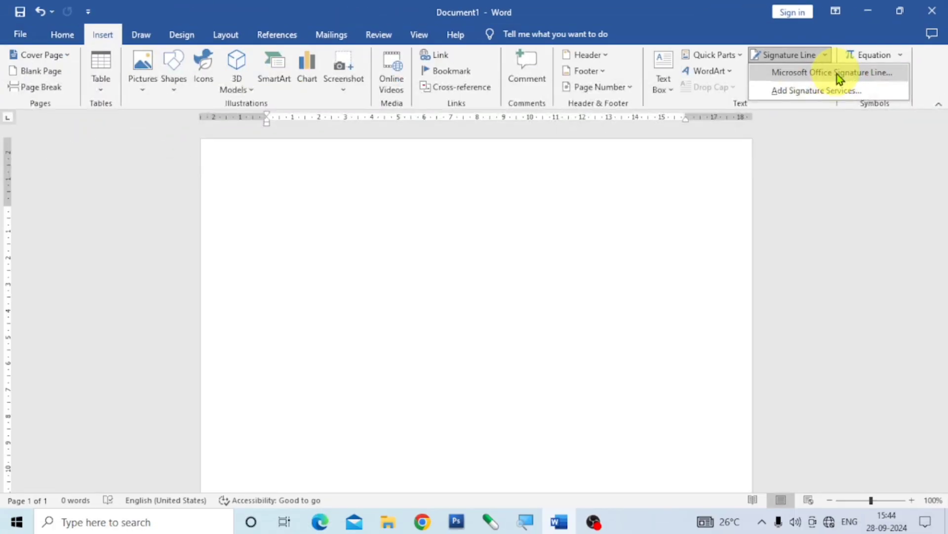
{"action": "left_click", "coordinate": [837, 73]}
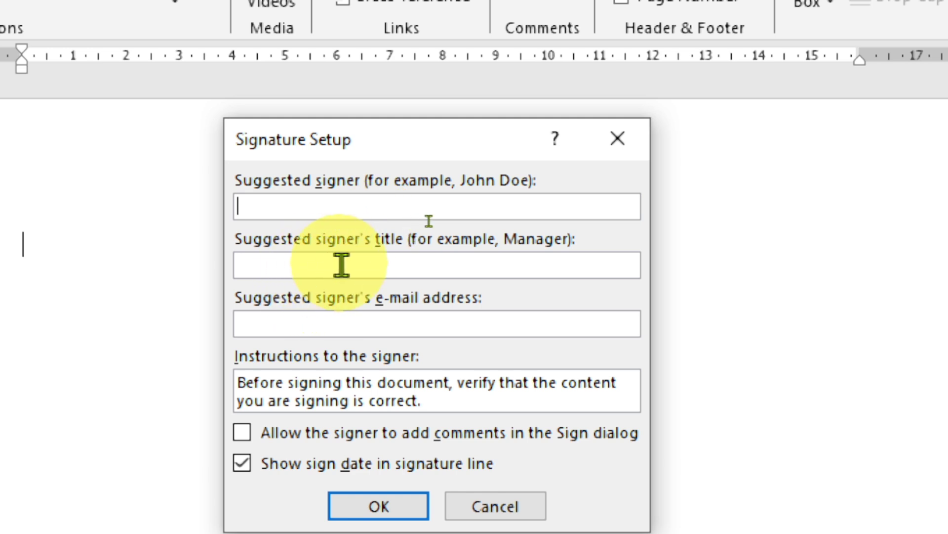
Step: Fill in the suggested signer's name and the title Faculty, leave the e-mail address empty, and insert the signature line
{"action": "left_click", "coordinate": [395, 265]}
{"action": "left_click", "coordinate": [277, 329]}
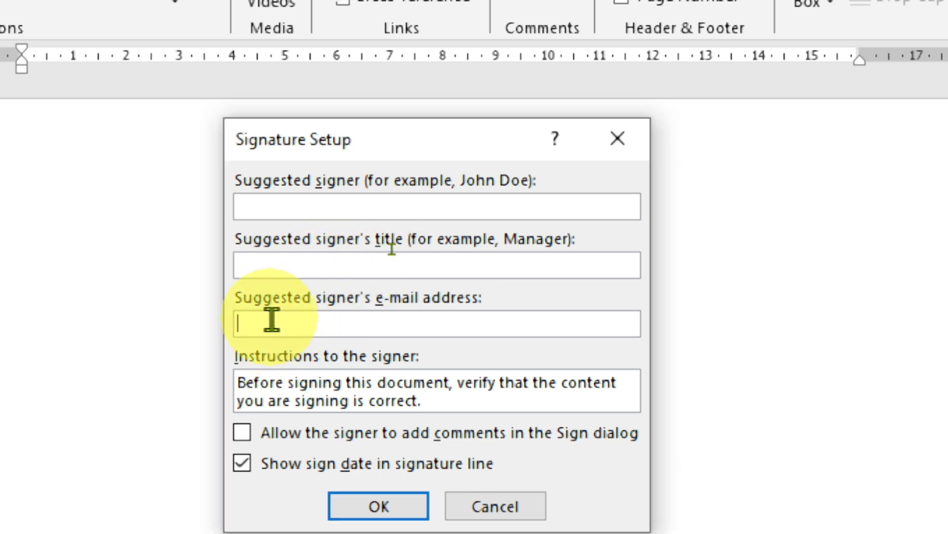
{"action": "left_click", "coordinate": [271, 206]}
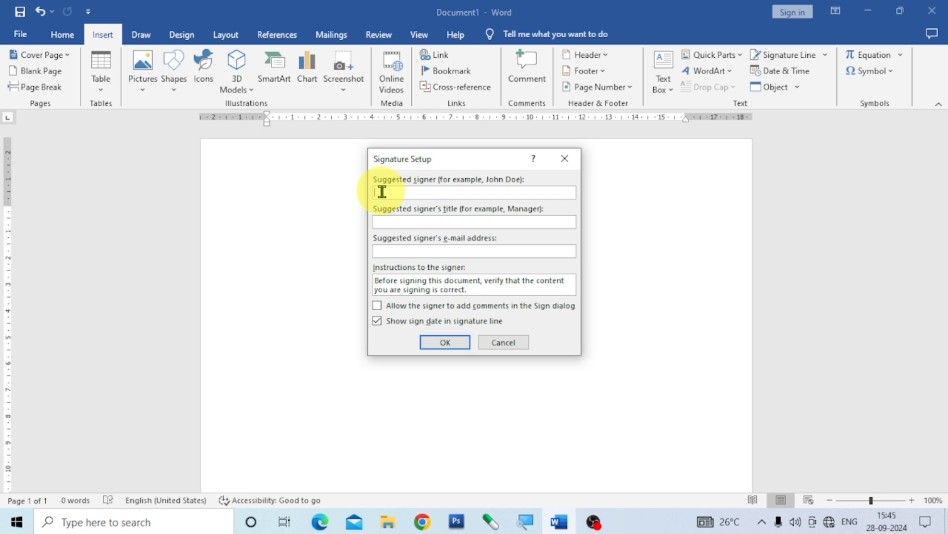
{"action": "type", "text": "Rajendra S S"}
{"action": "left_click", "coordinate": [414, 221]}
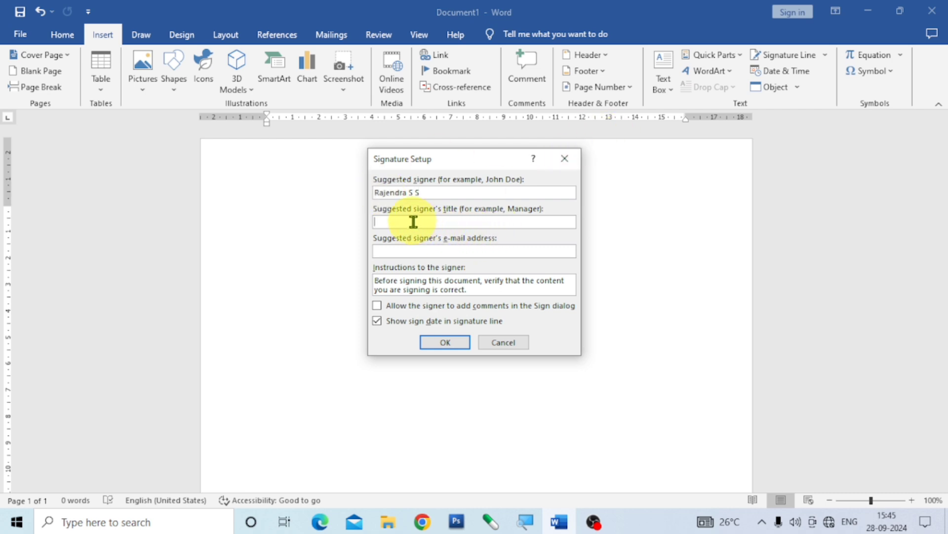
{"action": "type", "text": "Fad"}
{"action": "type", "text": "u"}
{"action": "type", "text": "lty"}
{"action": "left_click", "coordinate": [392, 249]}
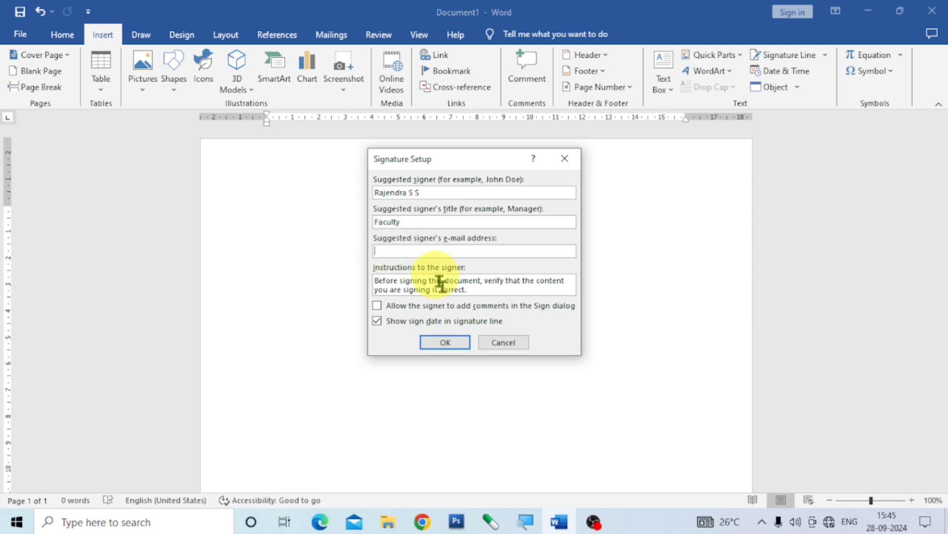
{"action": "left_click", "coordinate": [450, 346]}
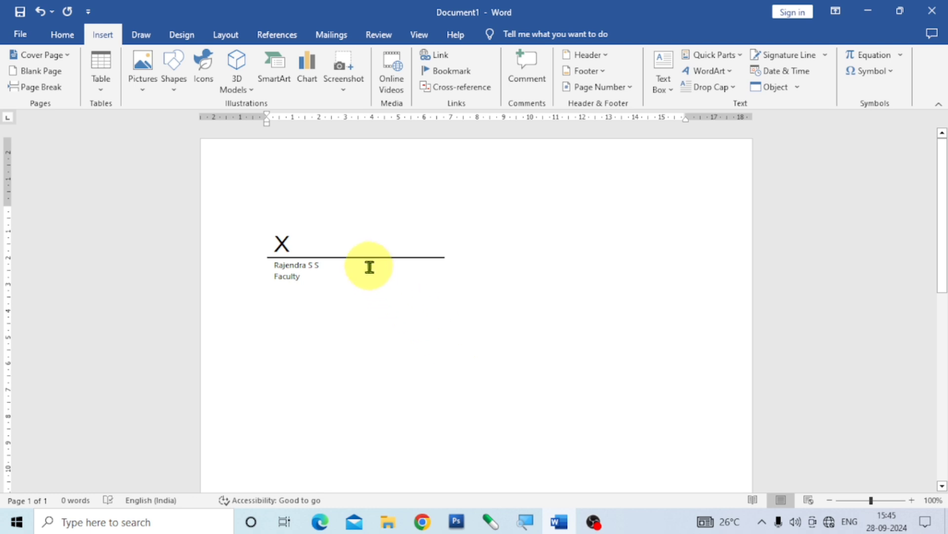
Step: Position the signature line at the bottom right of the page with square text wrapping
{"action": "left_click", "coordinate": [369, 267]}
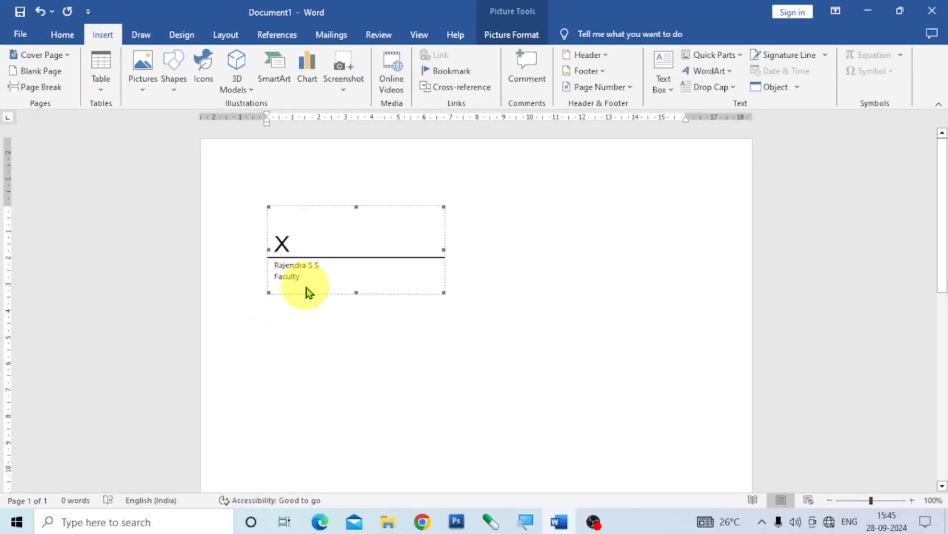
{"action": "left_click", "coordinate": [494, 31]}
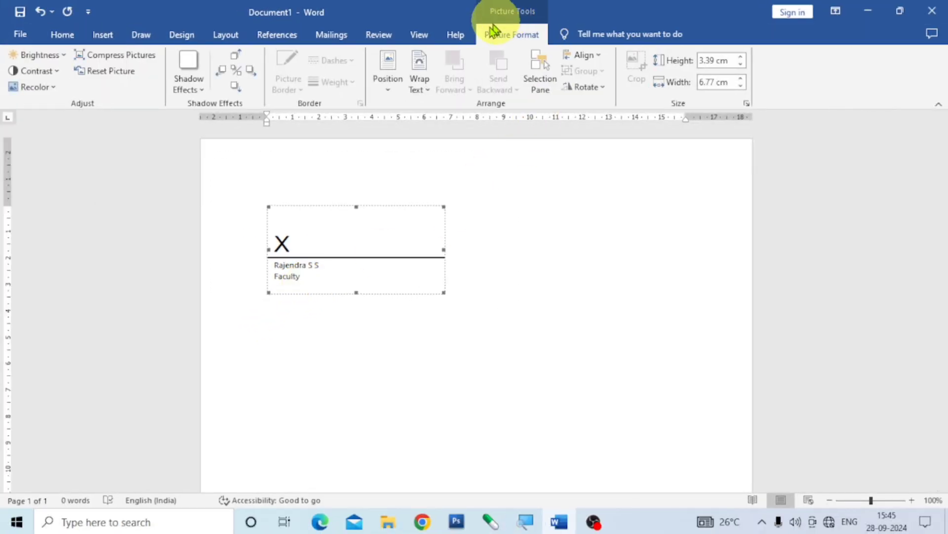
{"action": "left_click", "coordinate": [388, 89]}
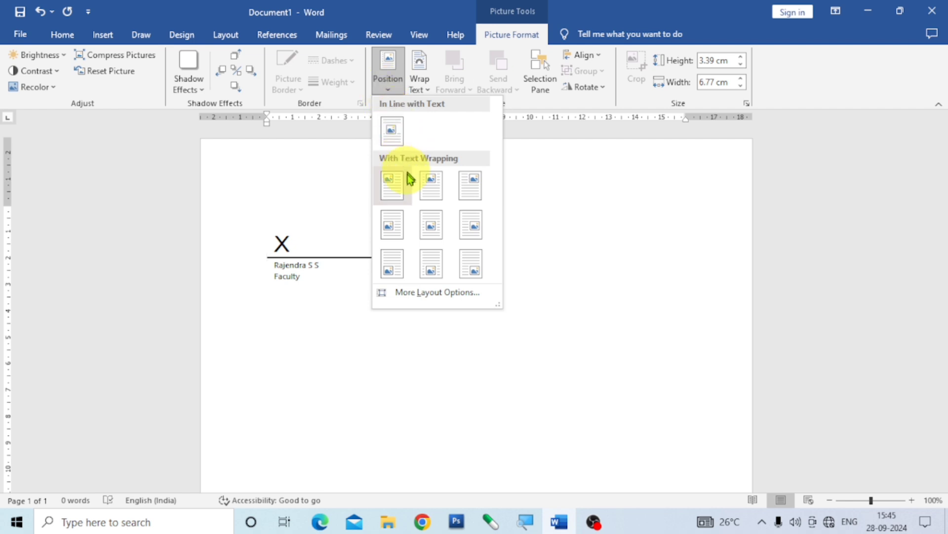
{"action": "left_click", "coordinate": [467, 265]}
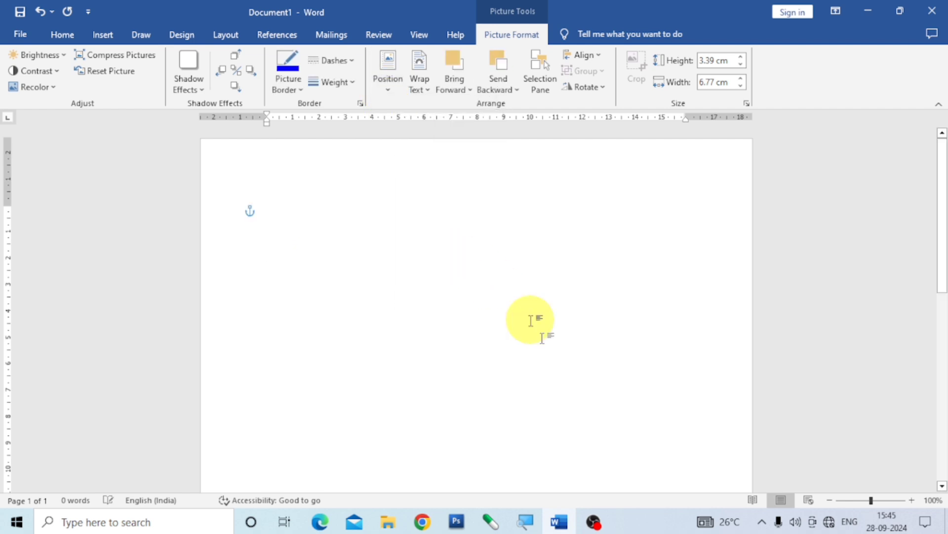
{"action": "scroll", "coordinate": [600, 383], "scroll_direction": "down", "scroll_amount": 10}
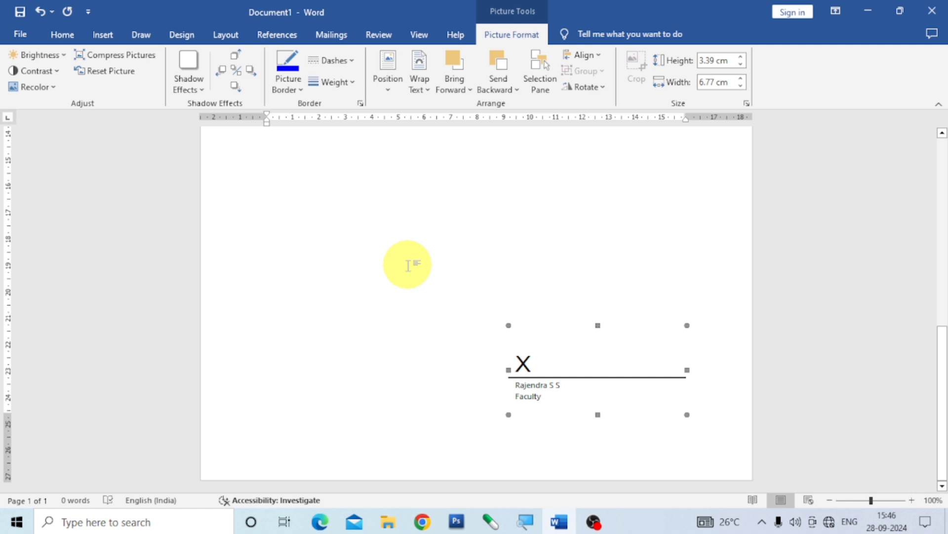
{"action": "key", "text": "Delete"}
{"action": "scroll", "coordinate": [409, 284], "scroll_direction": "down", "scroll_amount": 5}
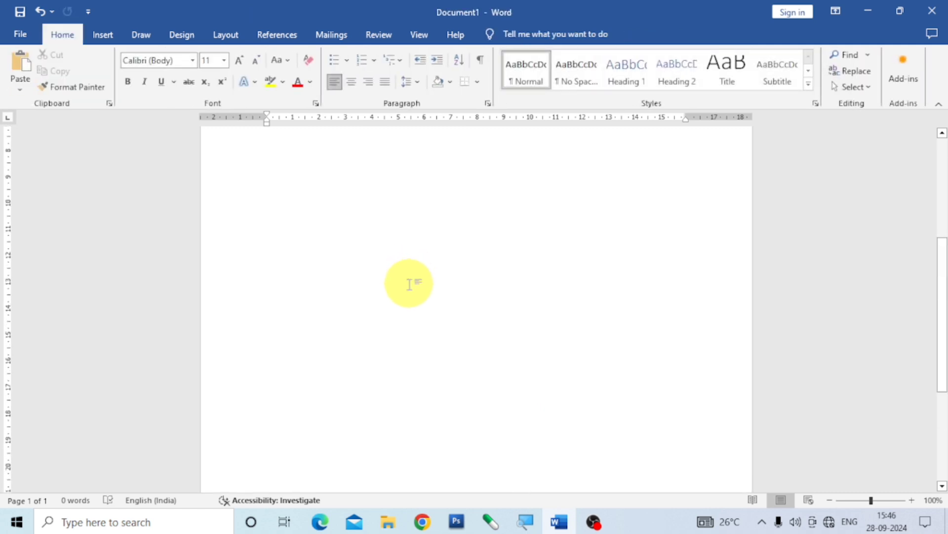
{"action": "scroll", "coordinate": [567, 332], "scroll_direction": "down", "scroll_amount": 5}
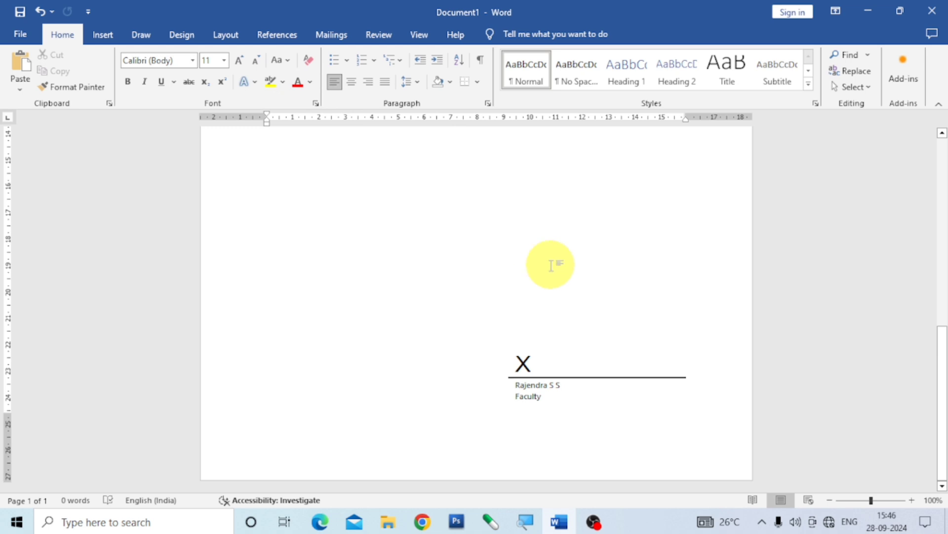
Step: Insert a new Bitmap Image object into the document
{"action": "left_click", "coordinate": [106, 37]}
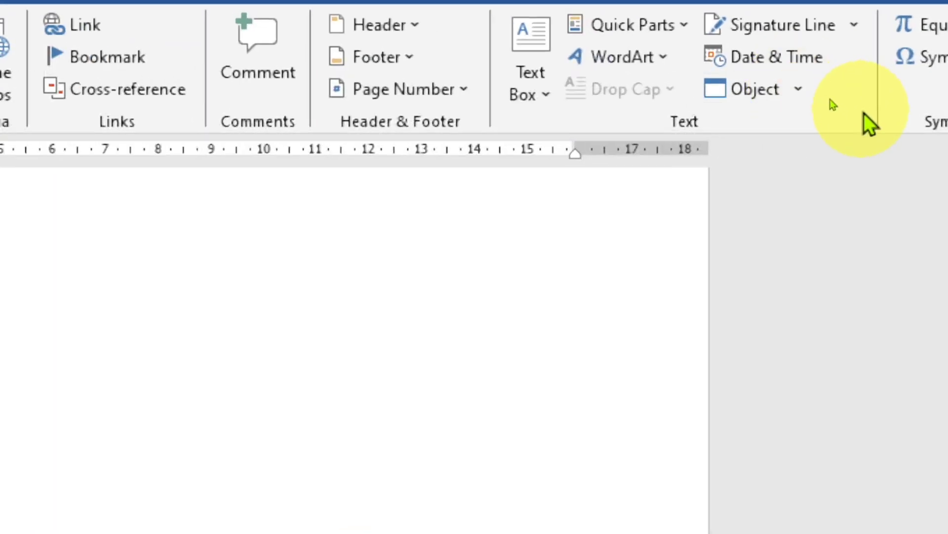
{"action": "left_click", "coordinate": [799, 94]}
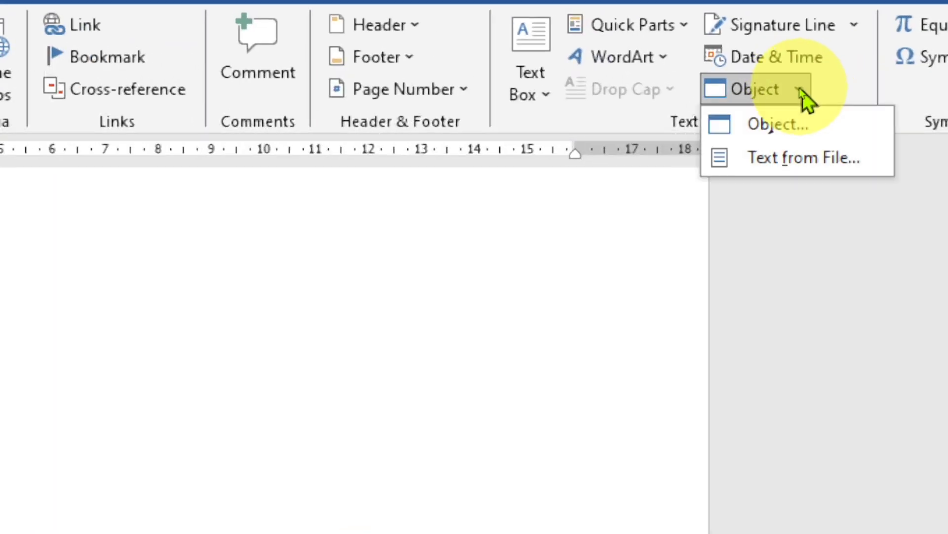
{"action": "left_click", "coordinate": [757, 123]}
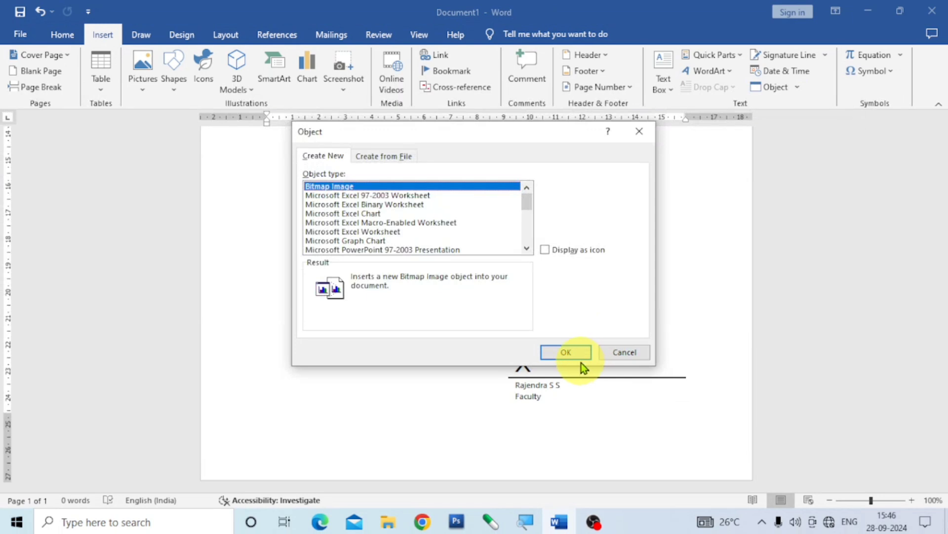
{"action": "left_click", "coordinate": [565, 352]}
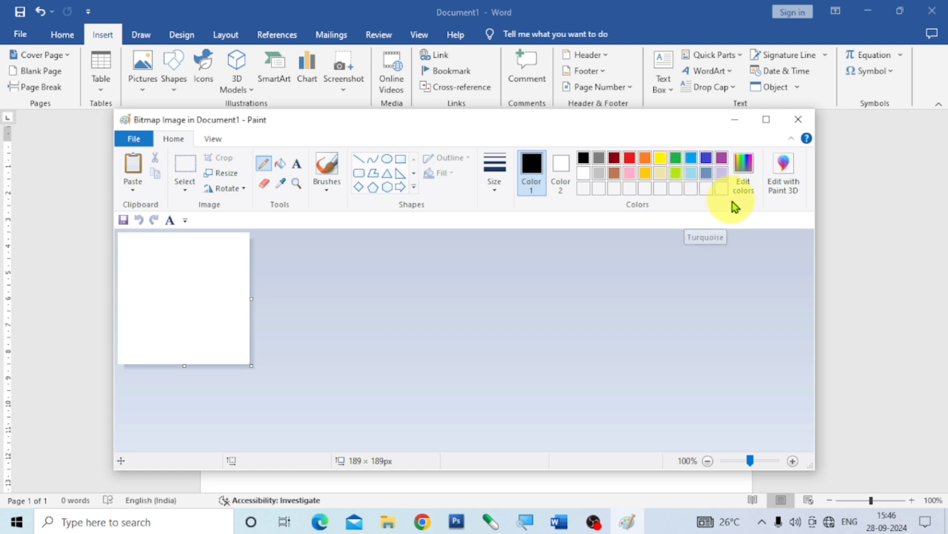
Step: Draw a handwritten signature in blue with the pencil on the bitmap canvas and return to the document
{"action": "left_click", "coordinate": [706, 158]}
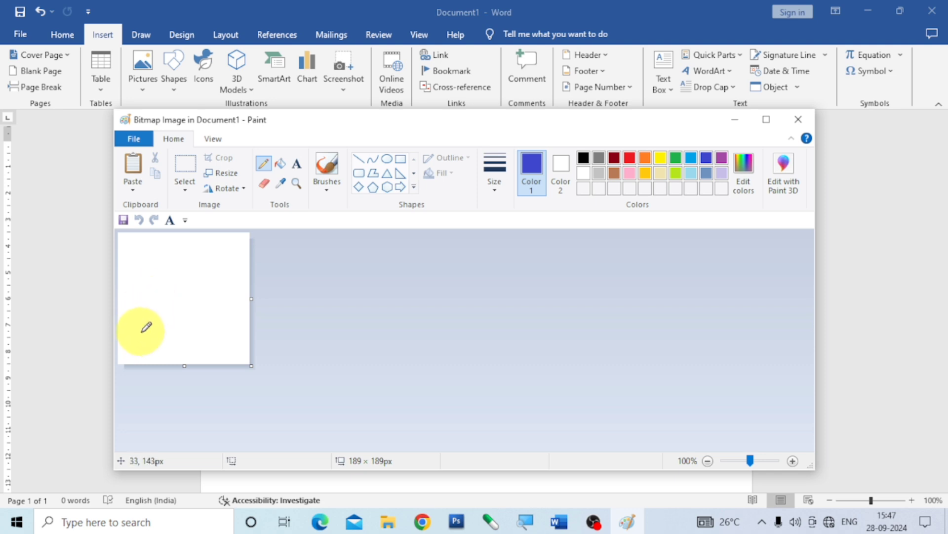
{"action": "mouse_move", "coordinate": [141, 332]}
{"action": "left_mouse_down"}
{"action": "mouse_move", "coordinate": [141, 293]}
{"action": "mouse_move", "coordinate": [144, 325]}
{"action": "mouse_move", "coordinate": [146, 315]}
{"action": "mouse_move", "coordinate": [161, 323]}
{"action": "mouse_move", "coordinate": [161, 311]}
{"action": "mouse_move", "coordinate": [172, 316]}
{"action": "mouse_move", "coordinate": [178, 276]}
{"action": "mouse_move", "coordinate": [182, 309]}
{"action": "mouse_move", "coordinate": [134, 339]}
{"action": "mouse_move", "coordinate": [220, 284]}
{"action": "left_mouse_up"}
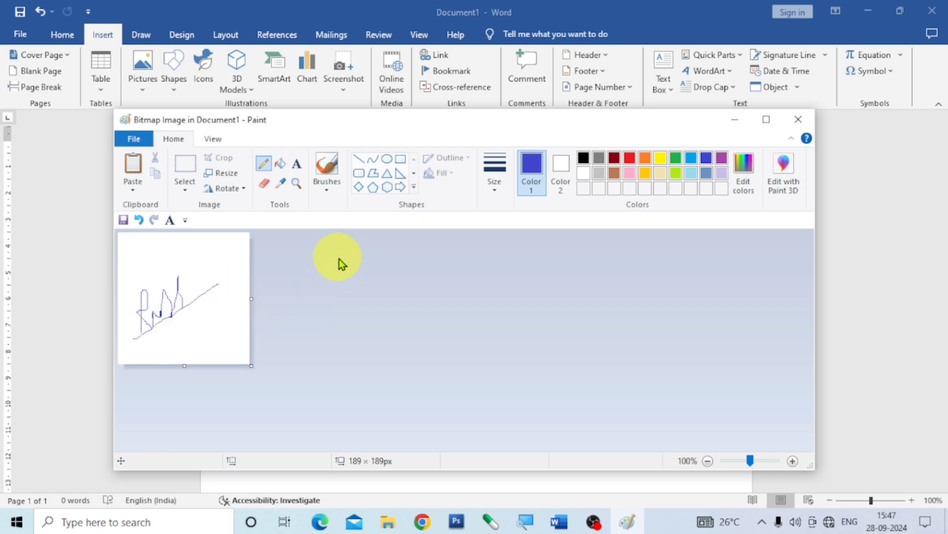
{"action": "left_click", "coordinate": [799, 121]}
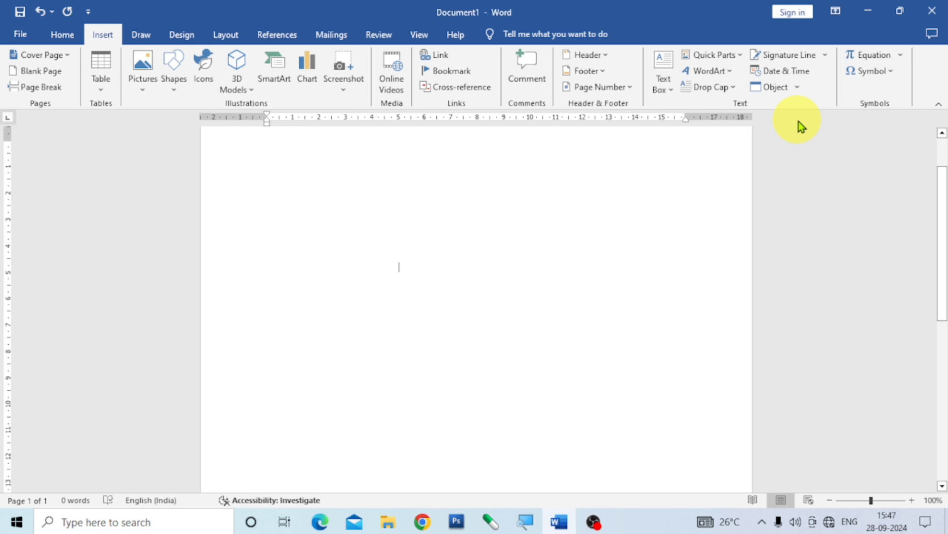
Step: Position the signature drawing at the page's bottom right with square text wrapping, then move it to the blank area above the signature line
{"action": "left_click", "coordinate": [291, 222]}
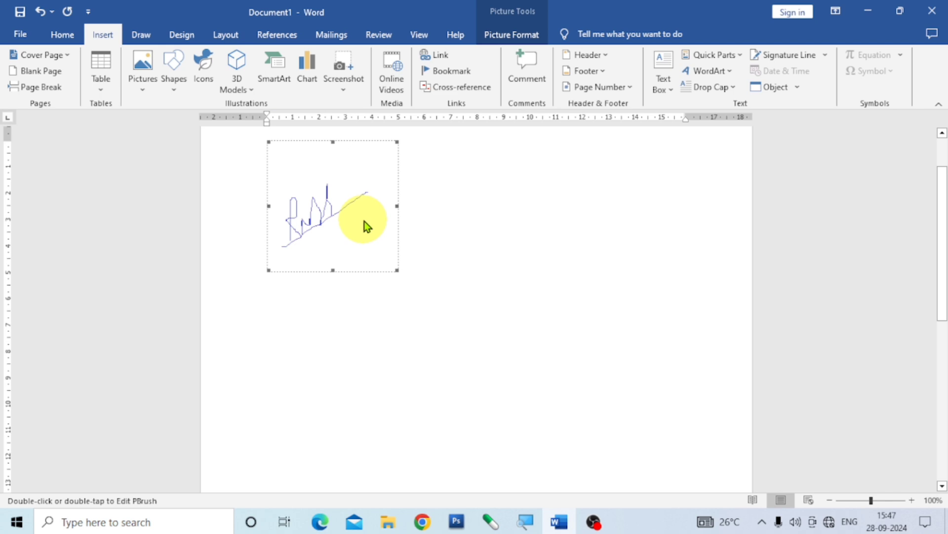
{"action": "left_click", "coordinate": [517, 15]}
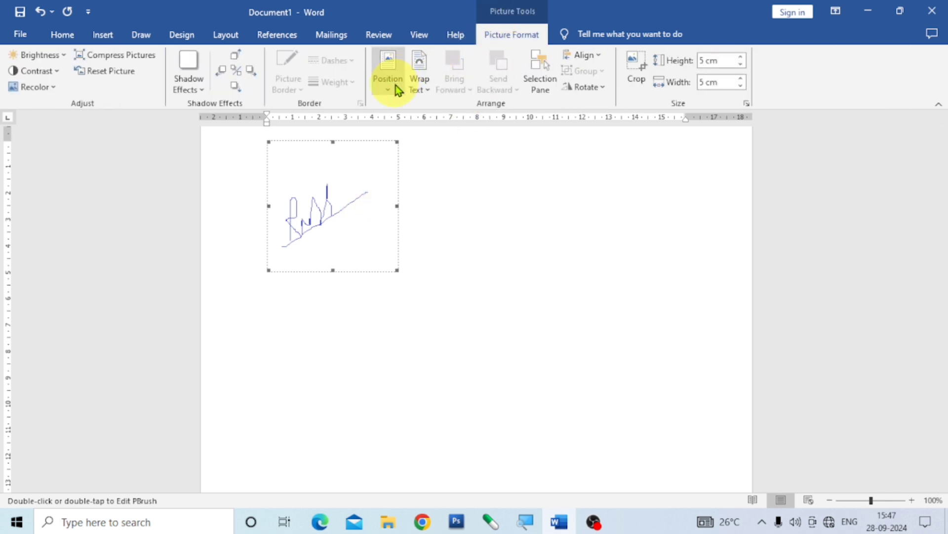
{"action": "left_click", "coordinate": [388, 89]}
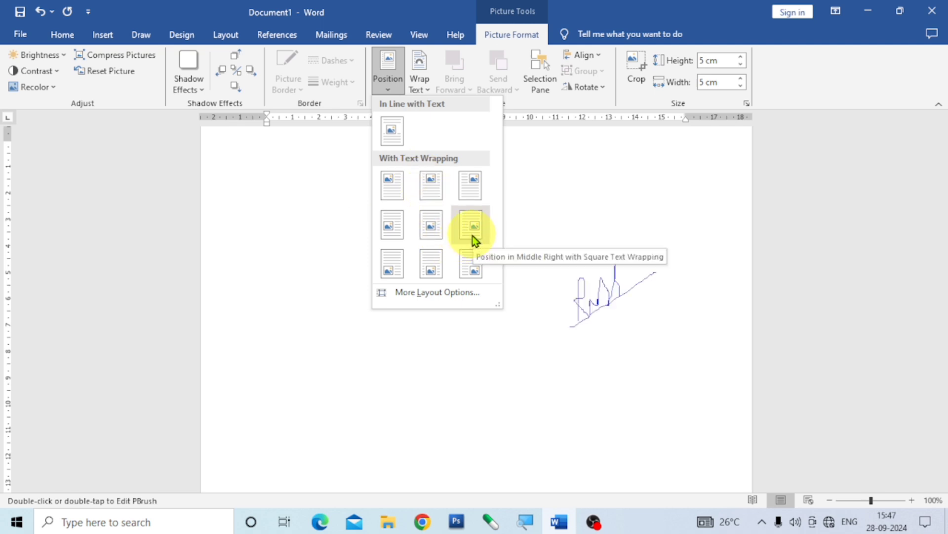
{"action": "left_click", "coordinate": [472, 265]}
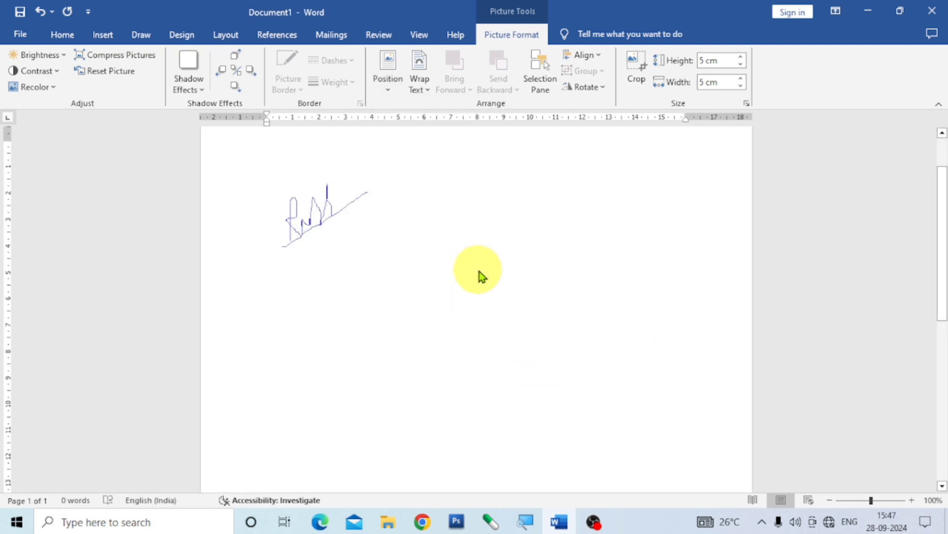
{"action": "mouse_move", "coordinate": [591, 355]}
{"action": "left_mouse_down"}
{"action": "mouse_move", "coordinate": [576, 307]}
{"action": "mouse_move", "coordinate": [473, 225]}
{"action": "left_mouse_up"}
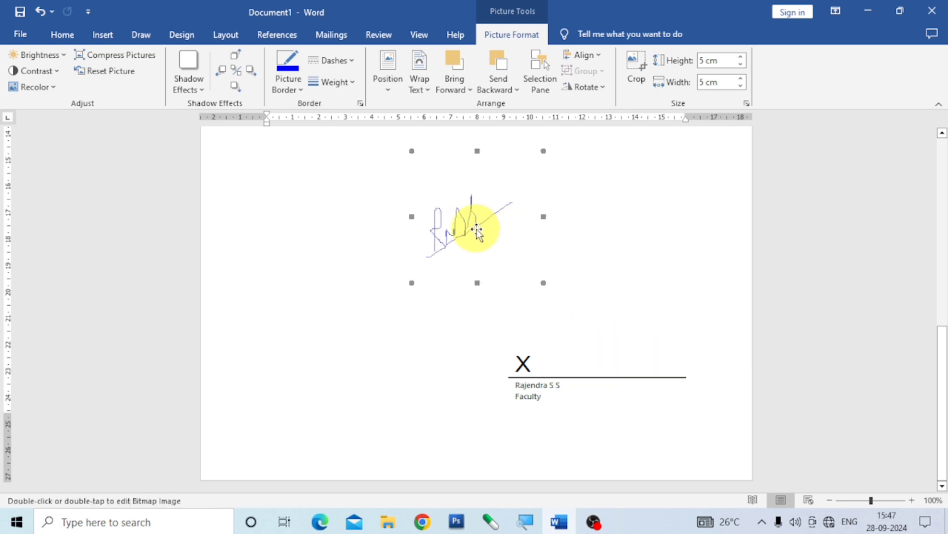
Step: Crop all four sides of the signature drawing close to the strokes, to about 2.43 cm high and 3.33 cm wide
{"action": "left_click", "coordinate": [636, 85]}
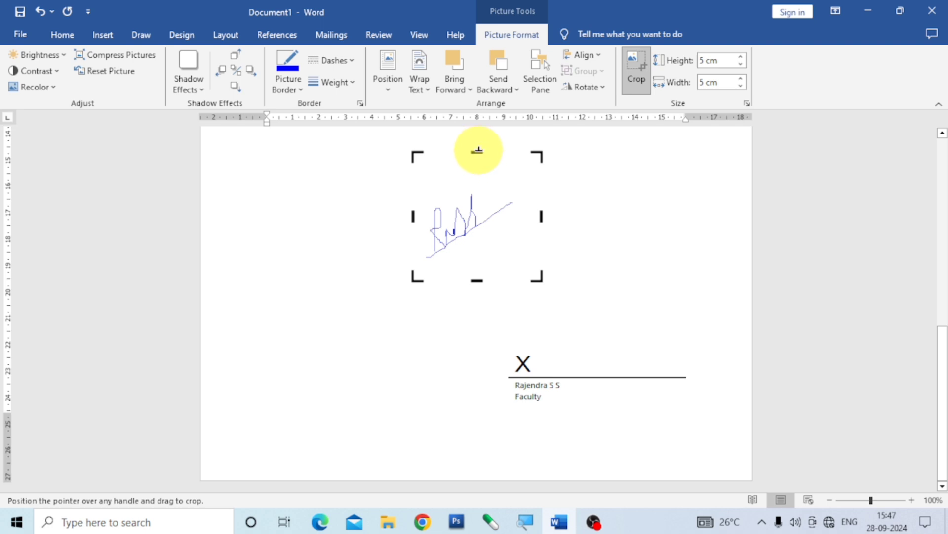
{"action": "left_click_drag", "start_coordinate": [477, 151], "coordinate": [477, 197]}
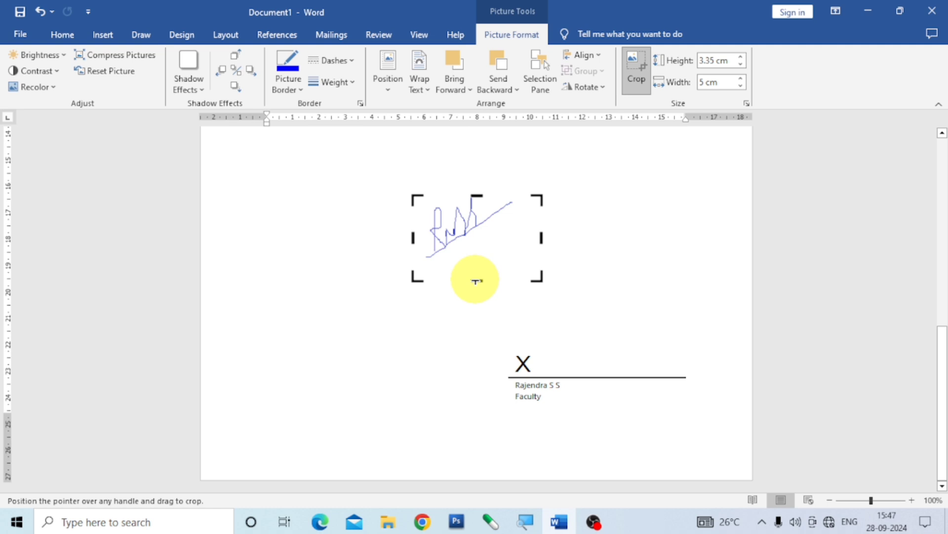
{"action": "left_click_drag", "start_coordinate": [475, 281], "coordinate": [479, 257]}
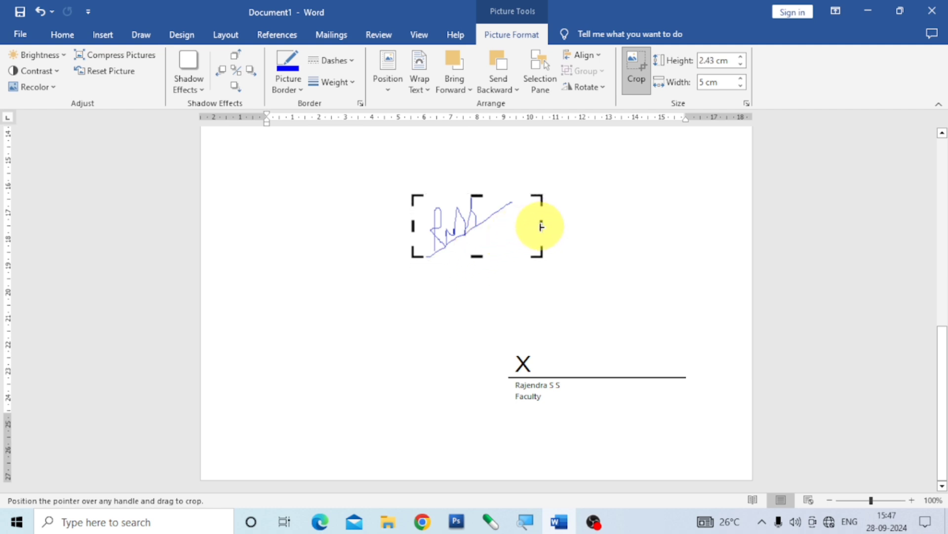
{"action": "left_click_drag", "start_coordinate": [542, 226], "coordinate": [512, 227]}
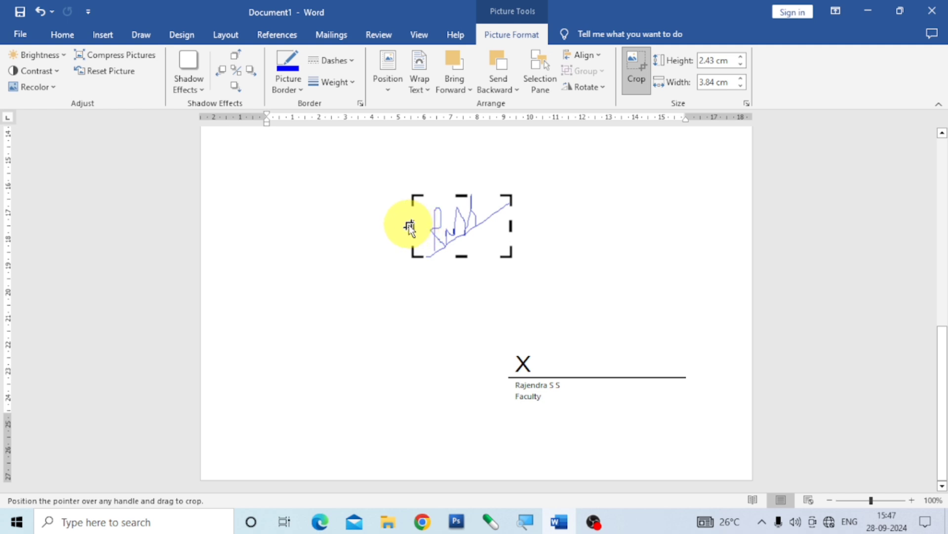
{"action": "left_click_drag", "start_coordinate": [412, 226], "coordinate": [424, 226]}
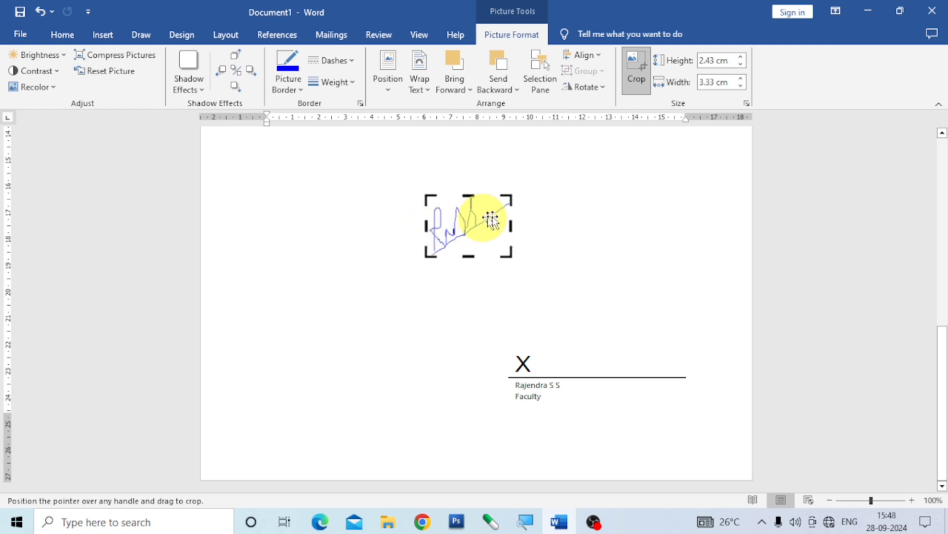
{"action": "left_click", "coordinate": [640, 61]}
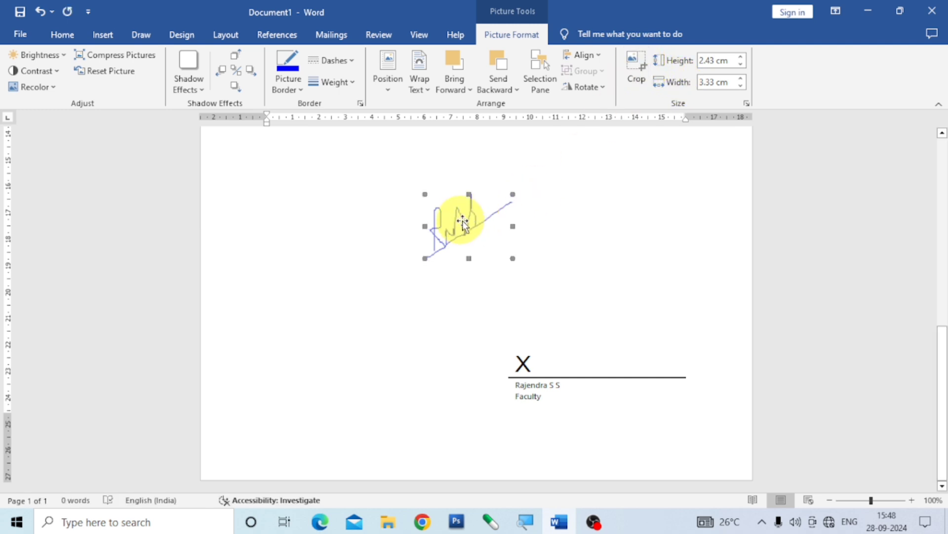
Step: Move the cropped signature drawing onto the signature line beside the X and deselect it
{"action": "mouse_move", "coordinate": [462, 222]}
{"action": "left_mouse_down"}
{"action": "mouse_move", "coordinate": [593, 292]}
{"action": "mouse_move", "coordinate": [612, 313]}
{"action": "mouse_move", "coordinate": [612, 333]}
{"action": "mouse_move", "coordinate": [639, 332]}
{"action": "left_mouse_up"}
{"action": "scroll", "coordinate": [438, 257], "scroll_direction": "up", "scroll_amount": 3}
{"action": "left_click", "coordinate": [437, 258]}
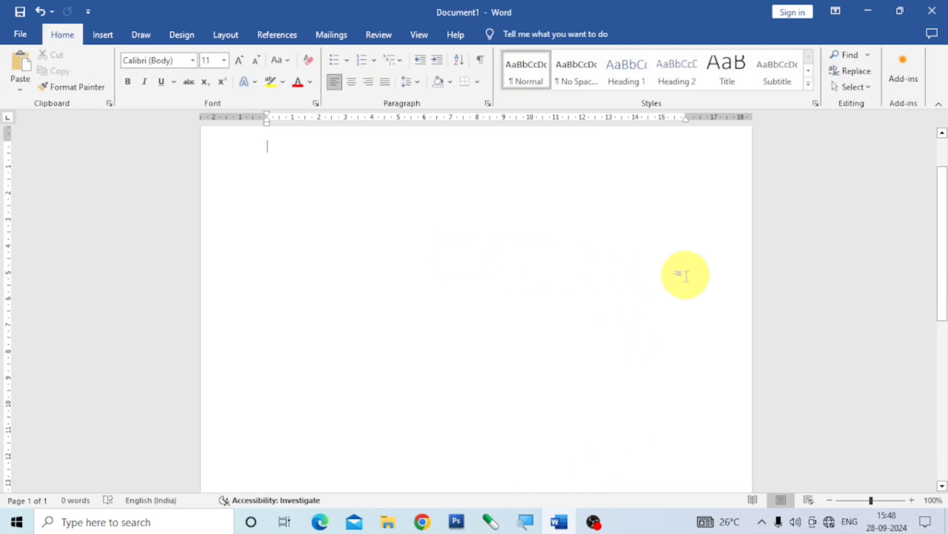
{"action": "scroll", "coordinate": [682, 272], "scroll_direction": "down", "scroll_amount": 10}
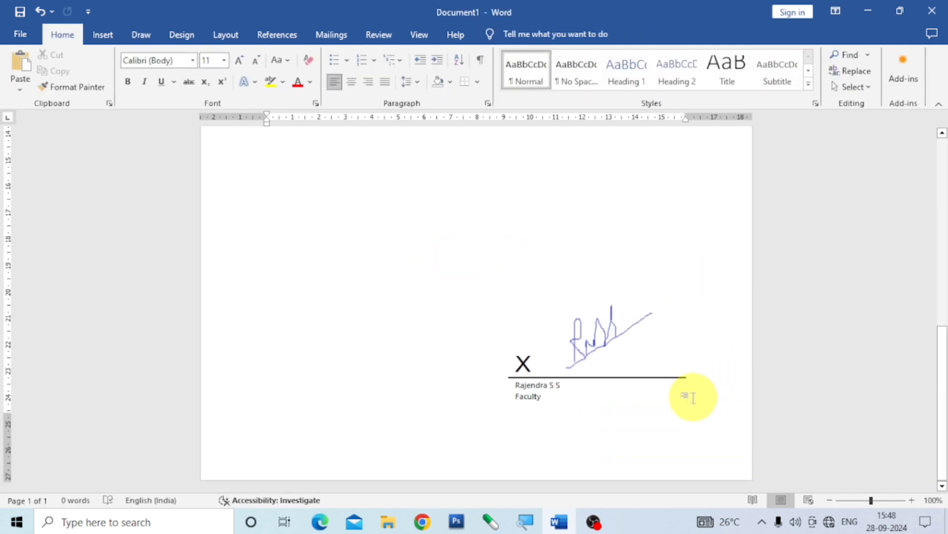